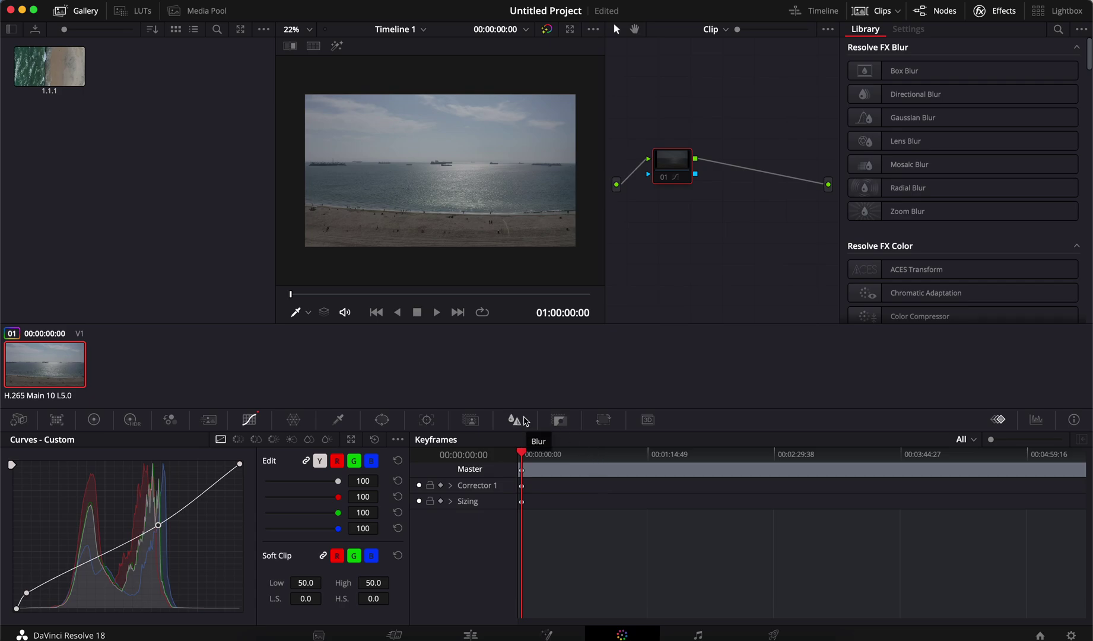
# - Reset node 01's grade so the beach clip's curve returns to a straight diagonal
pyautogui.rightClick(673, 168)
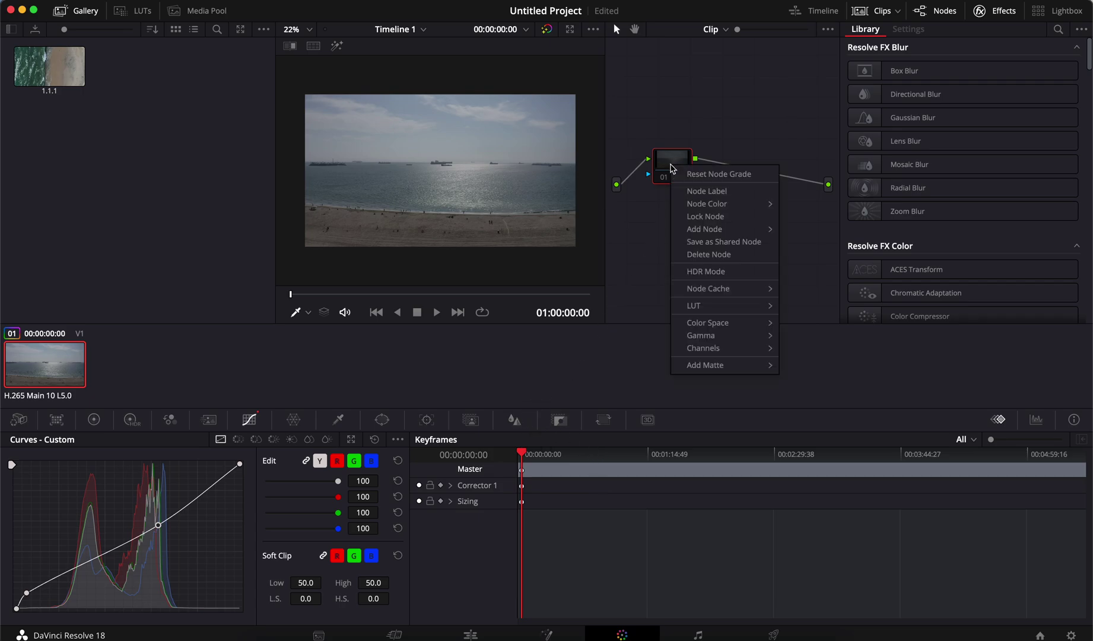
pyautogui.click(715, 174)
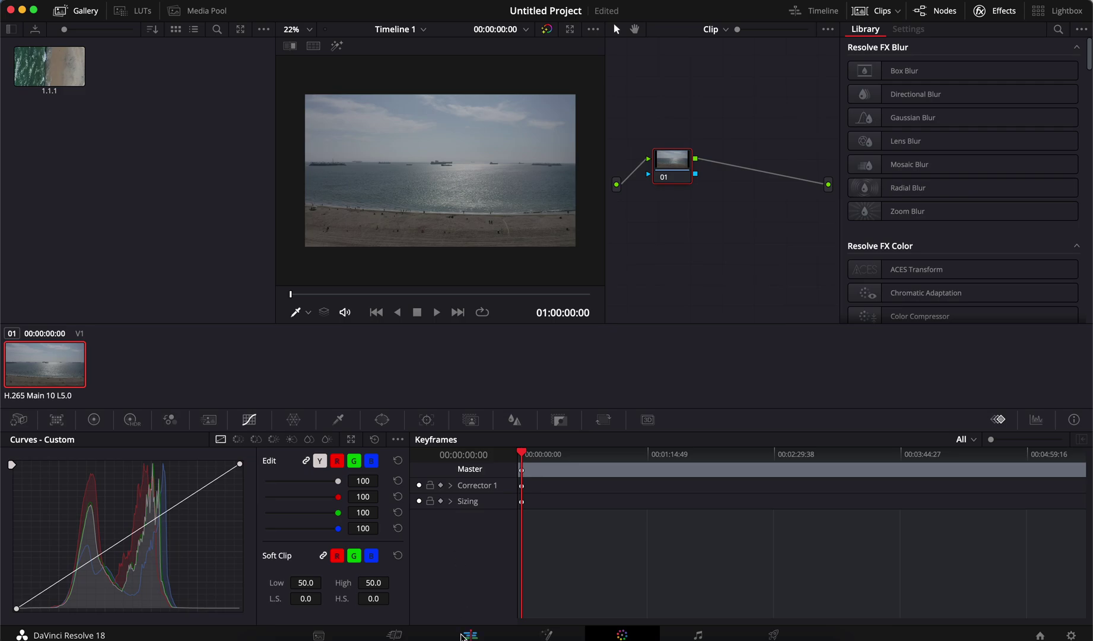
pyautogui.click(464, 635)
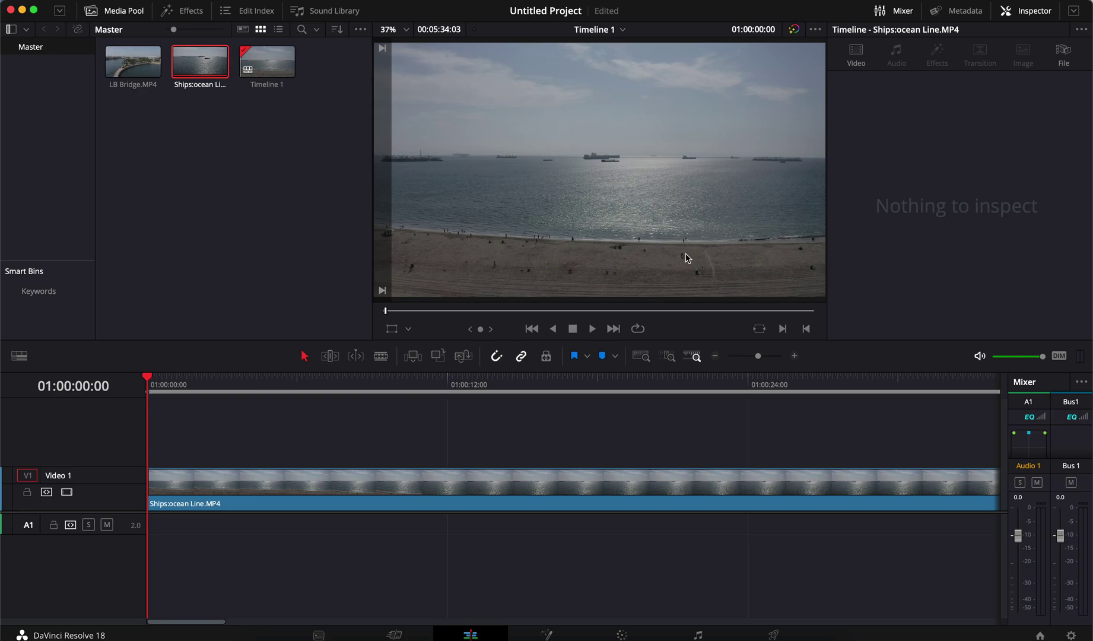
# - Scrub the playhead through the ocean clip to about 01:00:10:53
pyautogui.moveTo(239, 379); pyautogui.dragTo(337, 380)
pyautogui.moveTo(265, 392); pyautogui.dragTo(147, 411)
pyautogui.click(217, 381)
pyautogui.moveTo(219, 384); pyautogui.dragTo(419, 383)
# - Cut Ships:ocean Line.MP4 at the playhead with the Blade tool, then return to Selection mode
pyautogui.click(380, 356)
pyautogui.click(420, 482)
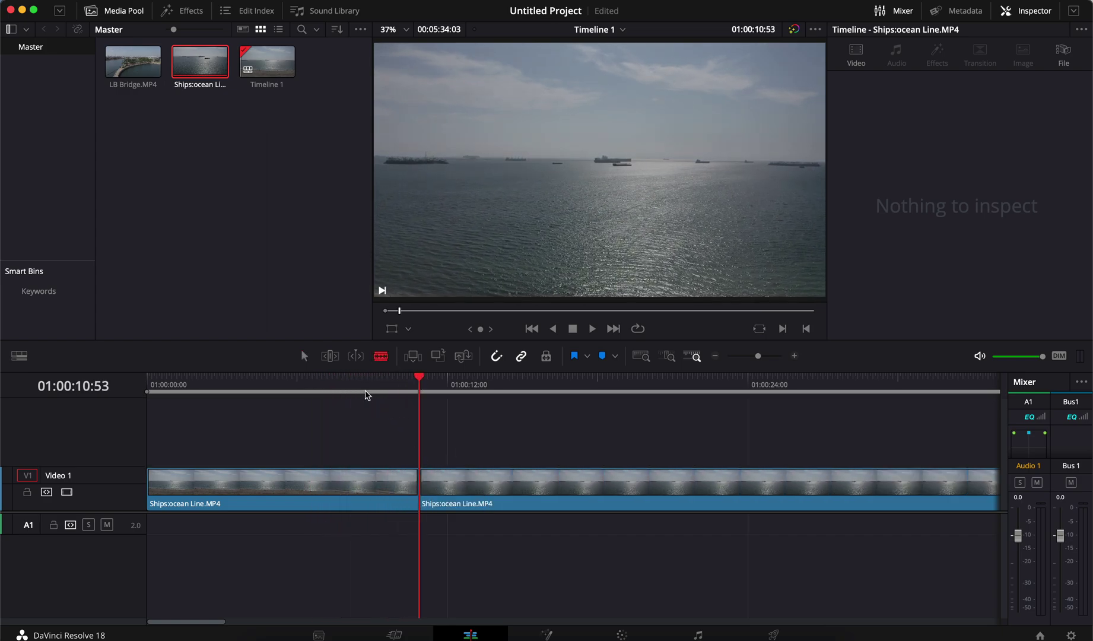
pyautogui.press('a')
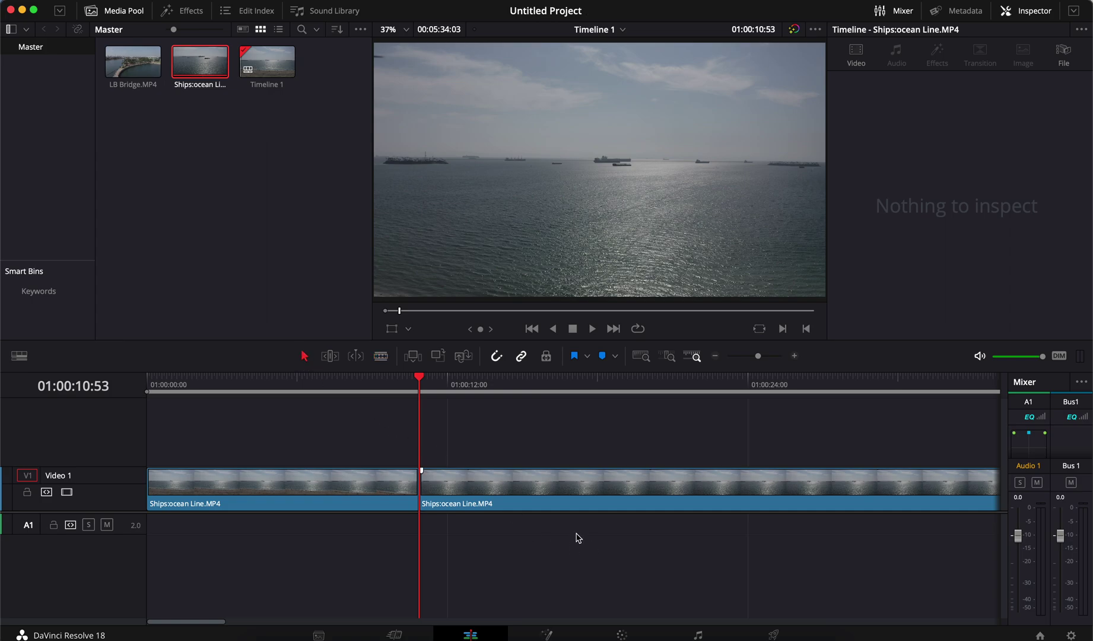
pyautogui.click(620, 634)
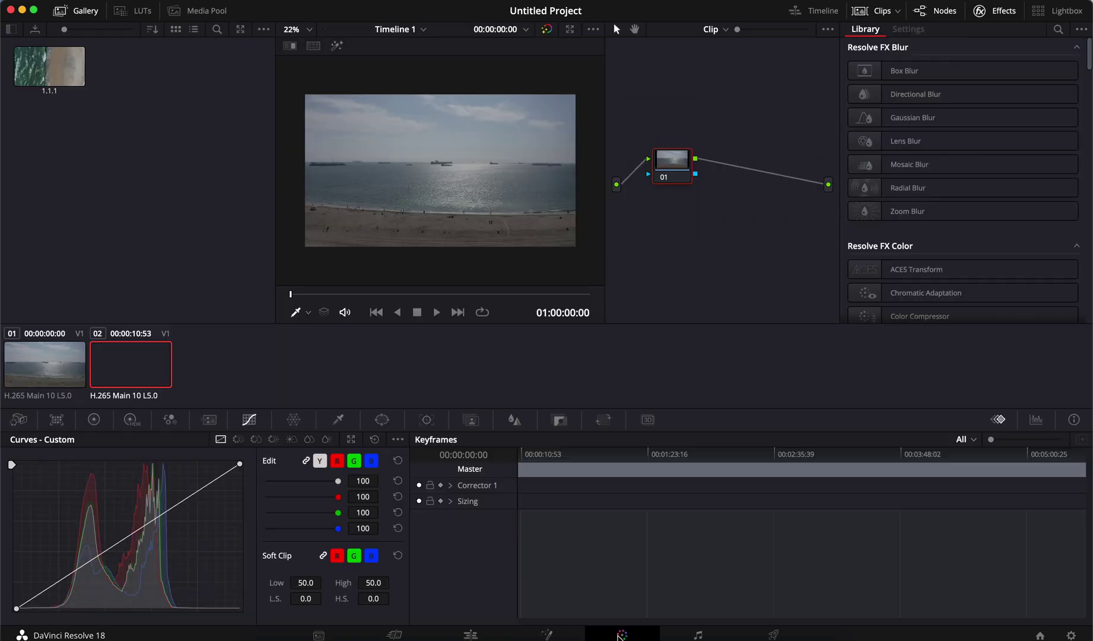
# - Shape clip 01's luma curve with deeper shadows and brighter midtones and highlights
pyautogui.click(43, 365)
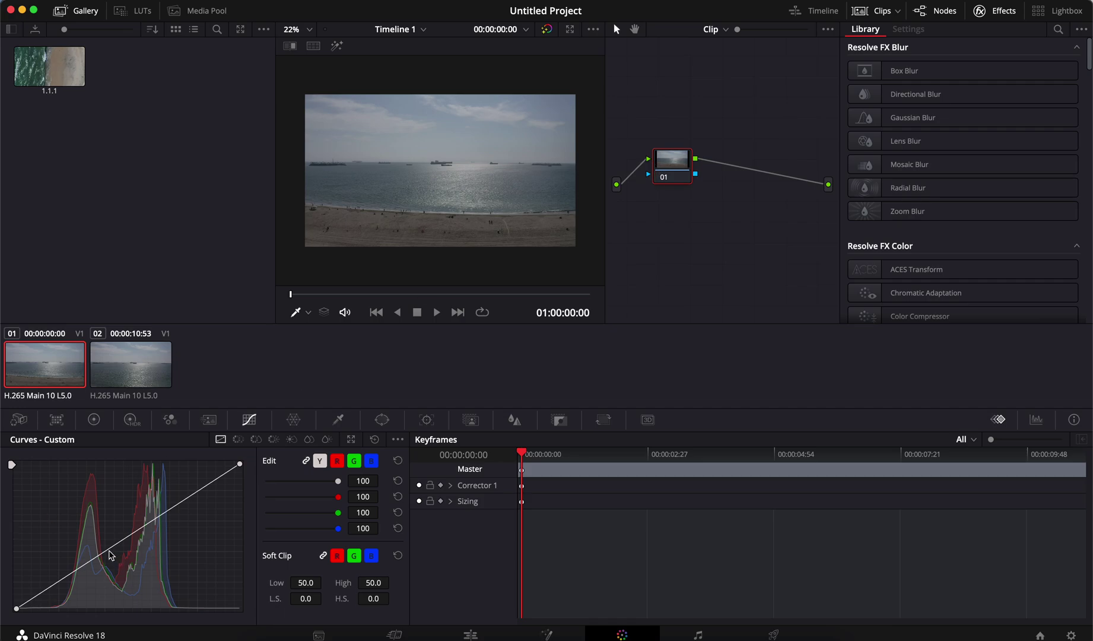
pyautogui.click(124, 531)
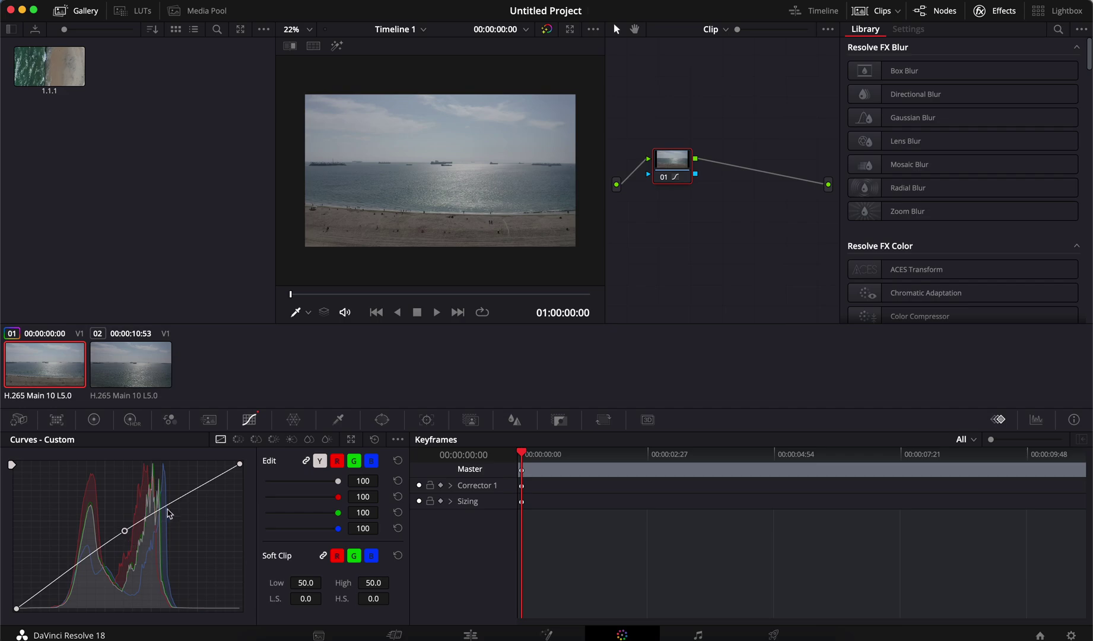
pyautogui.moveTo(220, 477); pyautogui.dragTo(228, 483)
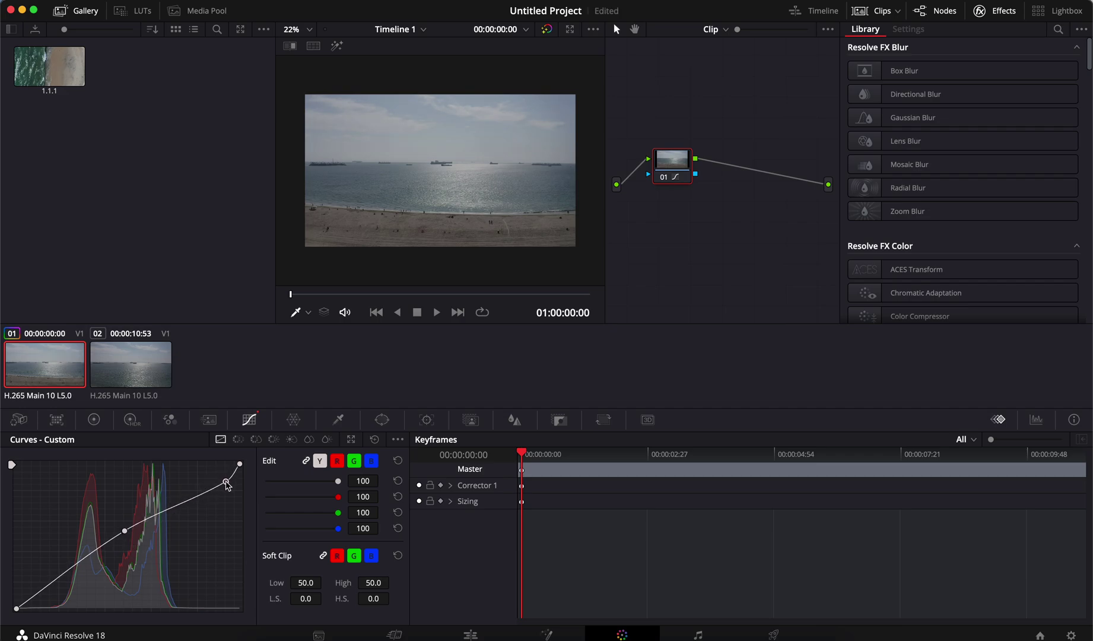
pyautogui.moveTo(57, 579); pyautogui.dragTo(52, 586)
pyautogui.moveTo(227, 482); pyautogui.dragTo(214, 472)
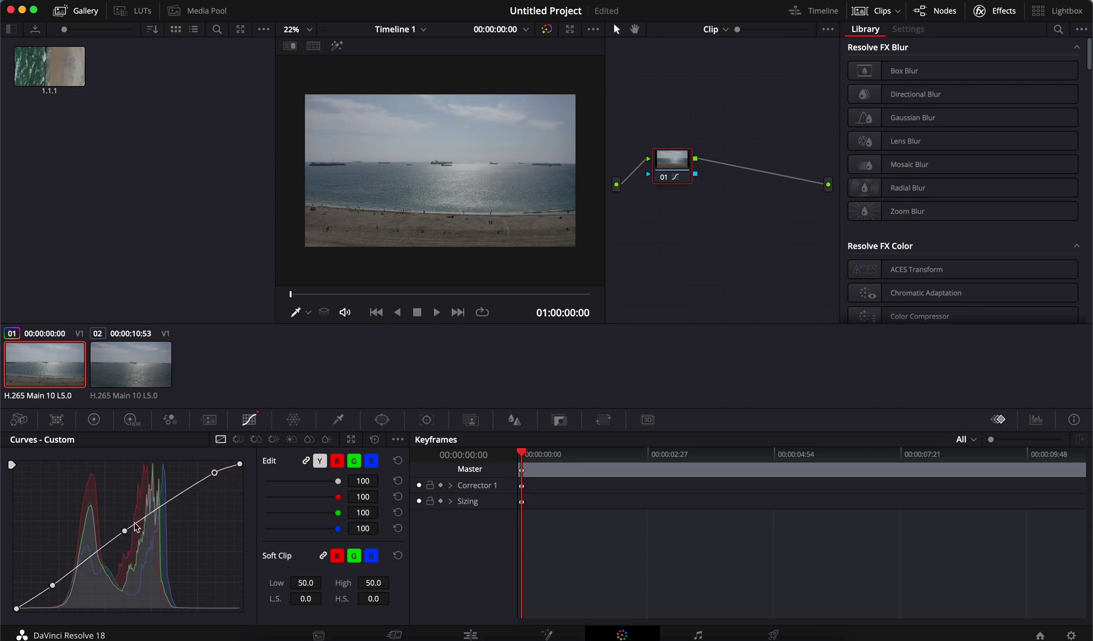
pyautogui.moveTo(125, 531); pyautogui.dragTo(128, 527)
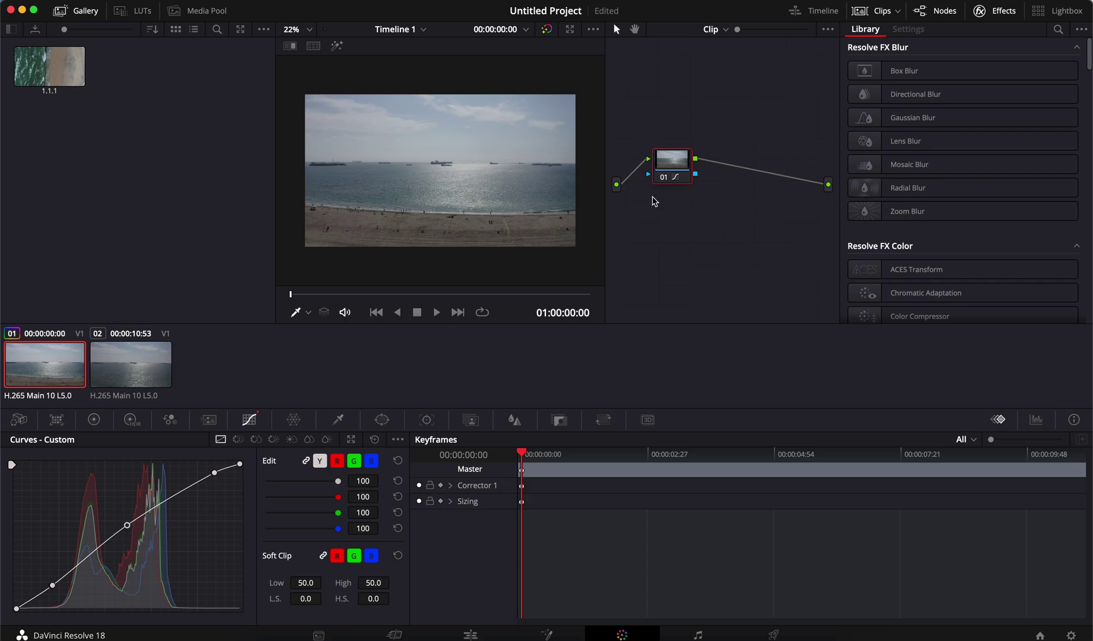
pyautogui.click(153, 360)
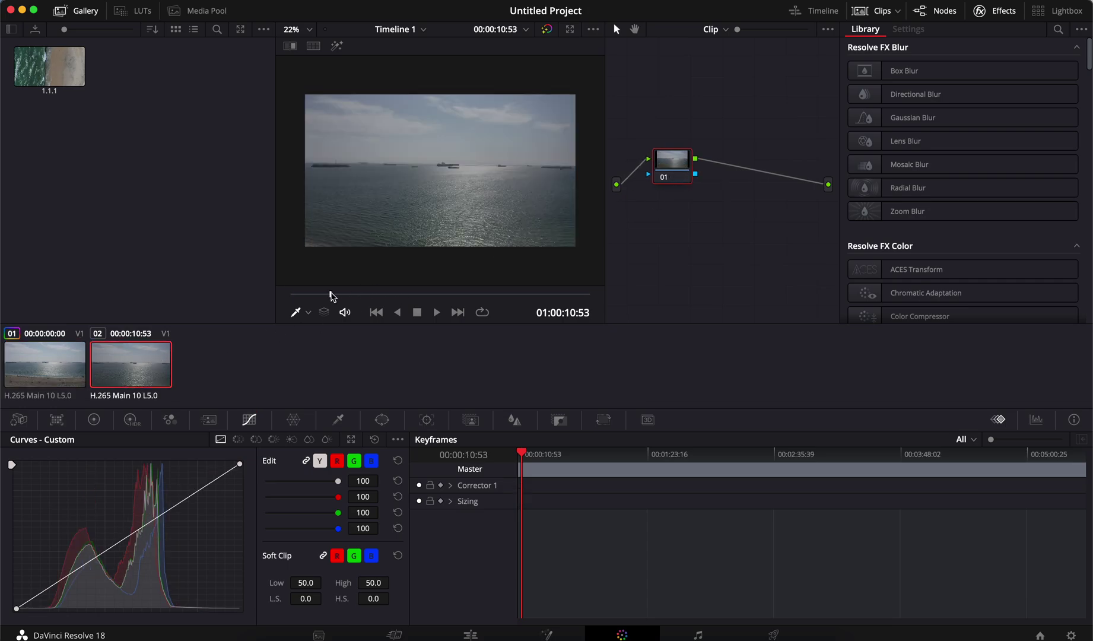
# - Add and drag points on clip 02's luma curve to darken its lower tones and black point
pyautogui.click(331, 293)
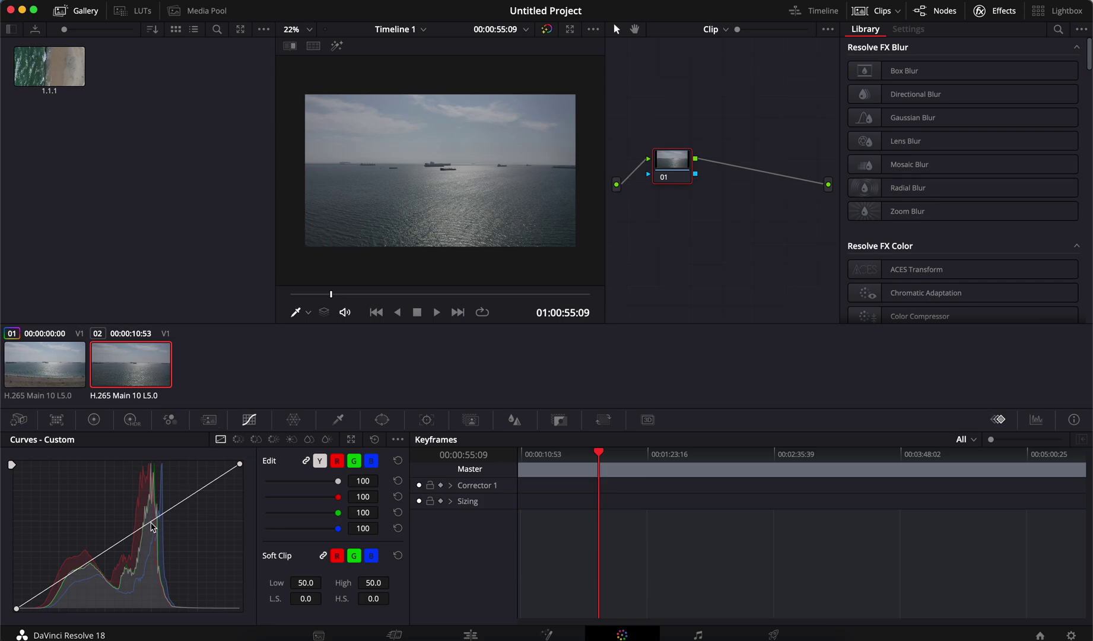
pyautogui.moveTo(103, 555); pyautogui.dragTo(109, 561)
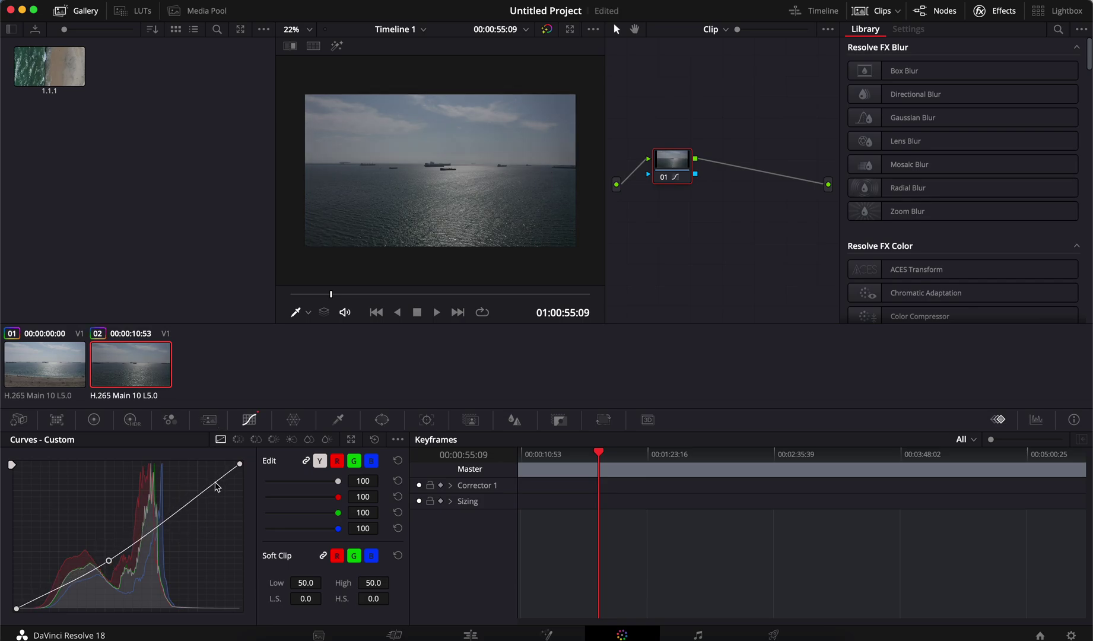
pyautogui.moveTo(217, 482); pyautogui.dragTo(223, 493)
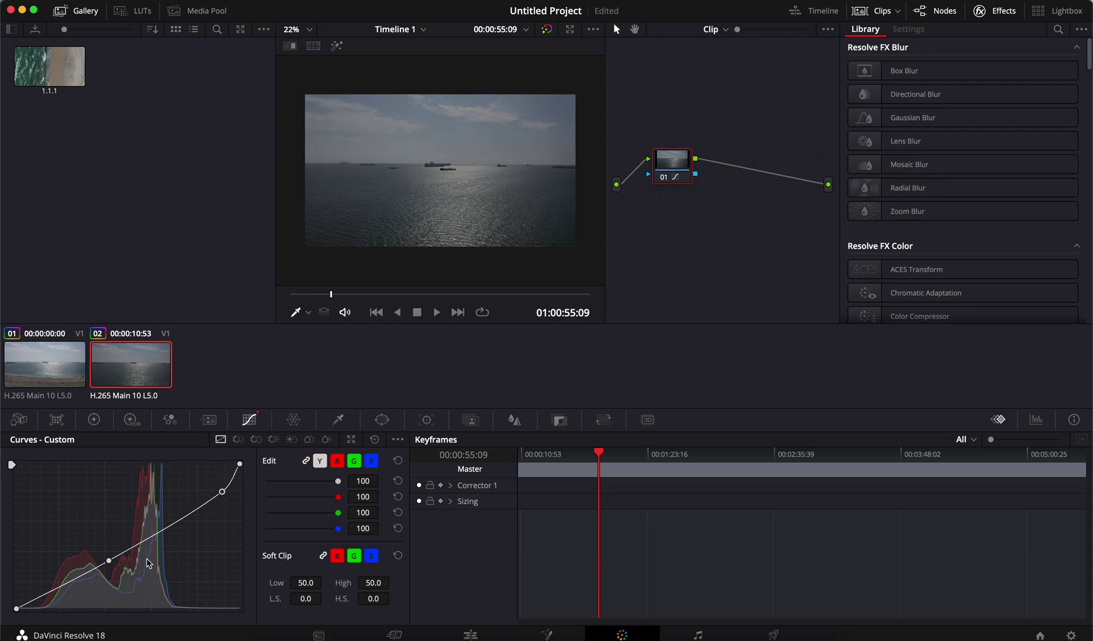
pyautogui.moveTo(109, 561); pyautogui.dragTo(106, 565)
pyautogui.moveTo(17, 609); pyautogui.dragTo(20, 609)
# - Compare clip 02 against clip 01, easing the top of clip 02's curve
pyautogui.click(50, 373)
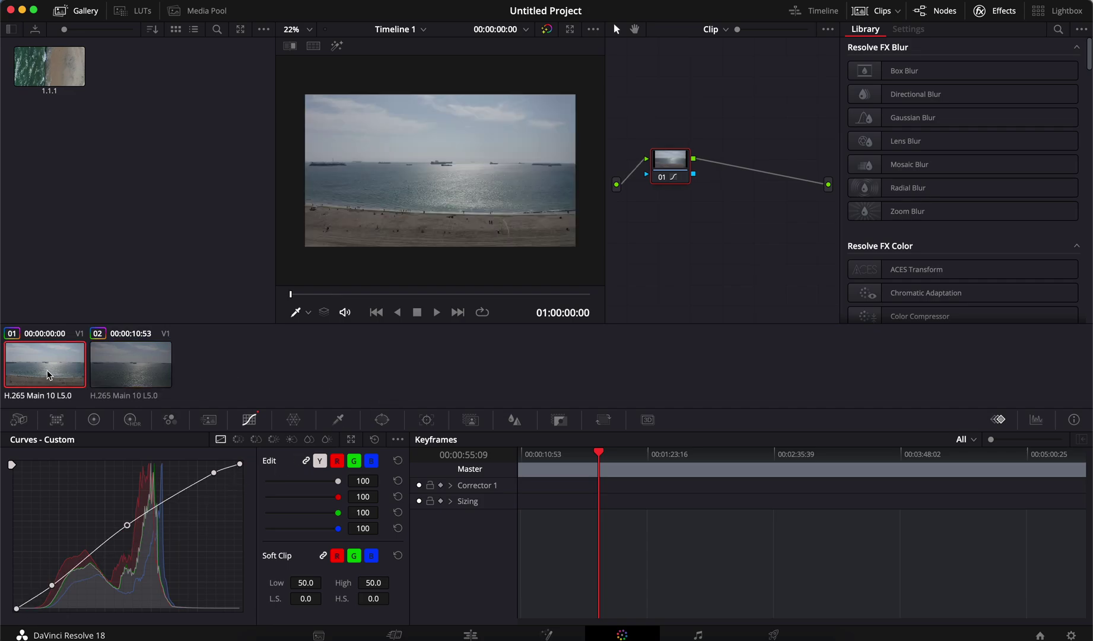
pyautogui.click(114, 368)
pyautogui.click(52, 371)
pyautogui.click(117, 370)
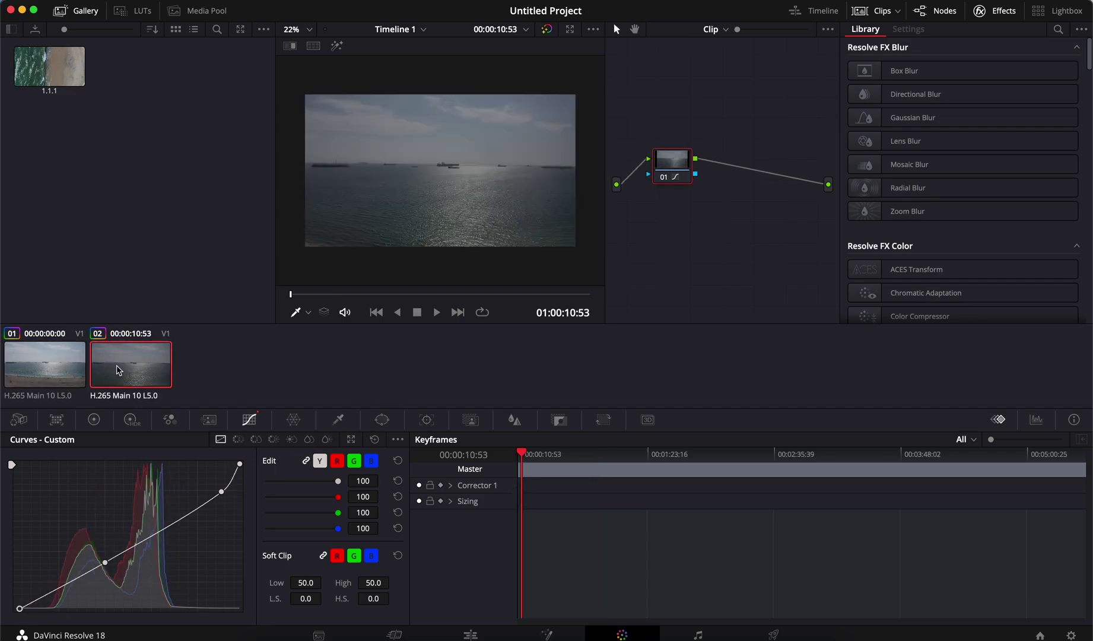
pyautogui.moveTo(222, 495); pyautogui.dragTo(215, 488)
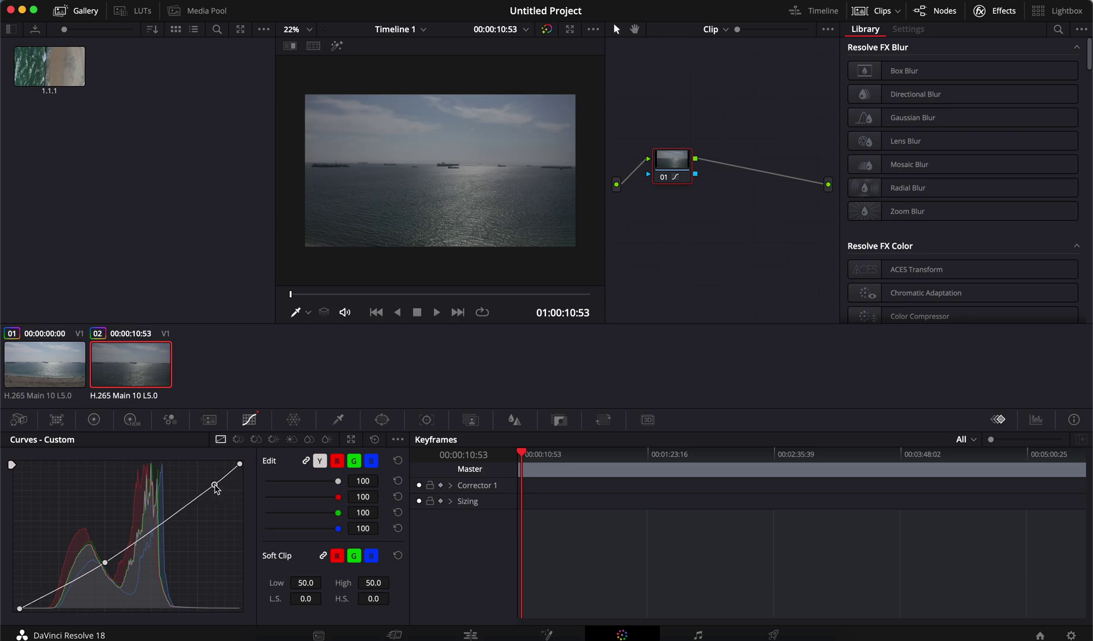
pyautogui.click(27, 354)
pyautogui.click(121, 374)
pyautogui.click(81, 374)
# - Add a 120-frame Cross Dissolve at the edit point between the two shots
pyautogui.click(471, 635)
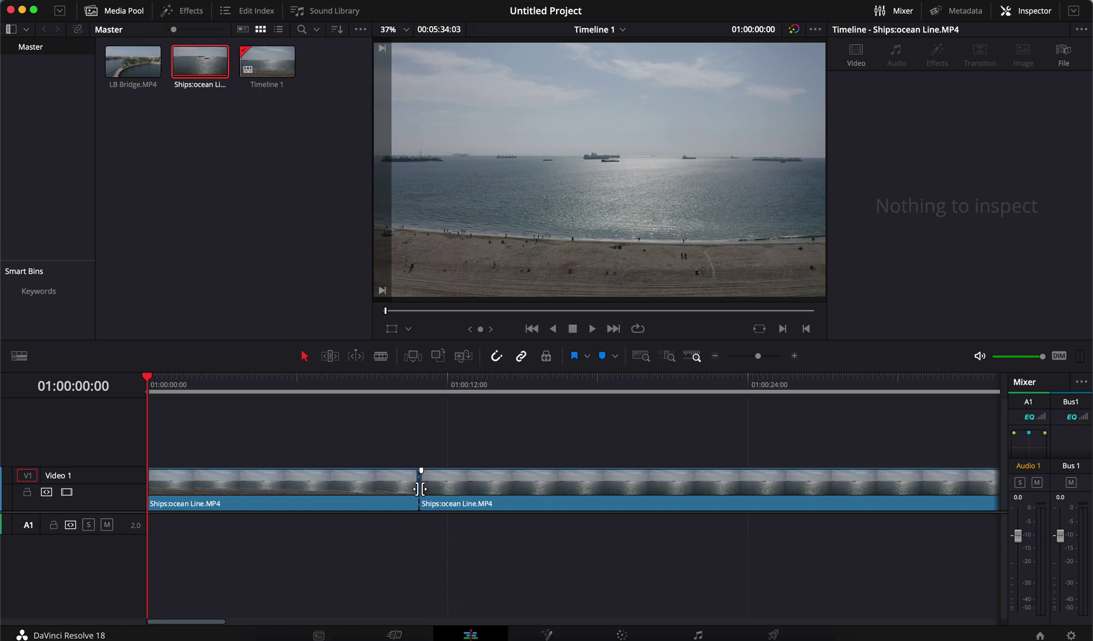
pyautogui.rightClick(421, 488)
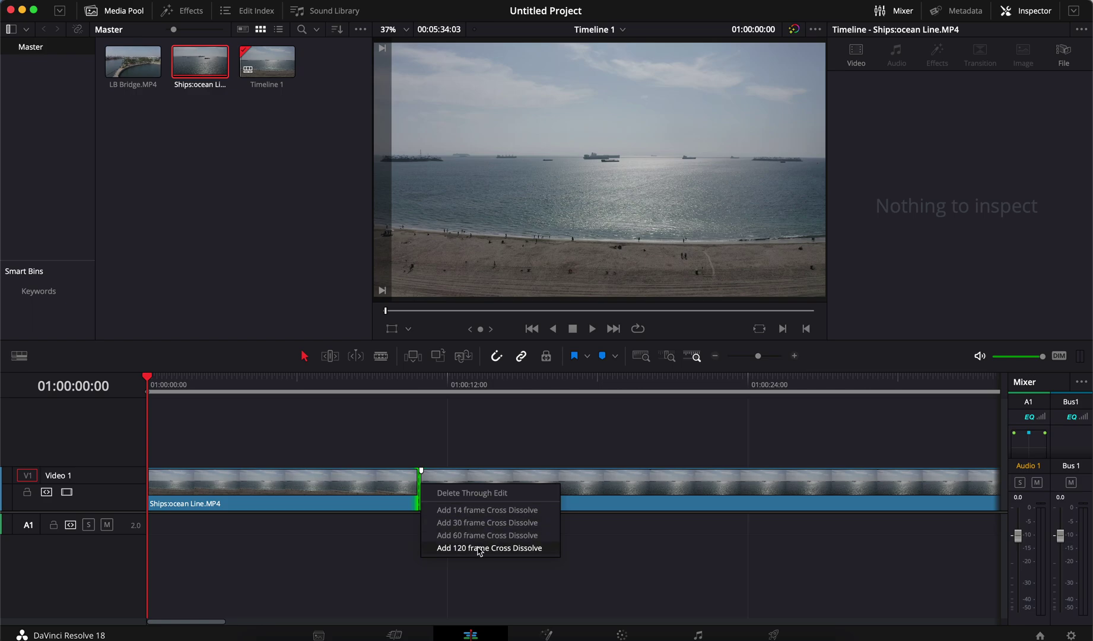
pyautogui.click(480, 549)
pyautogui.click(362, 386)
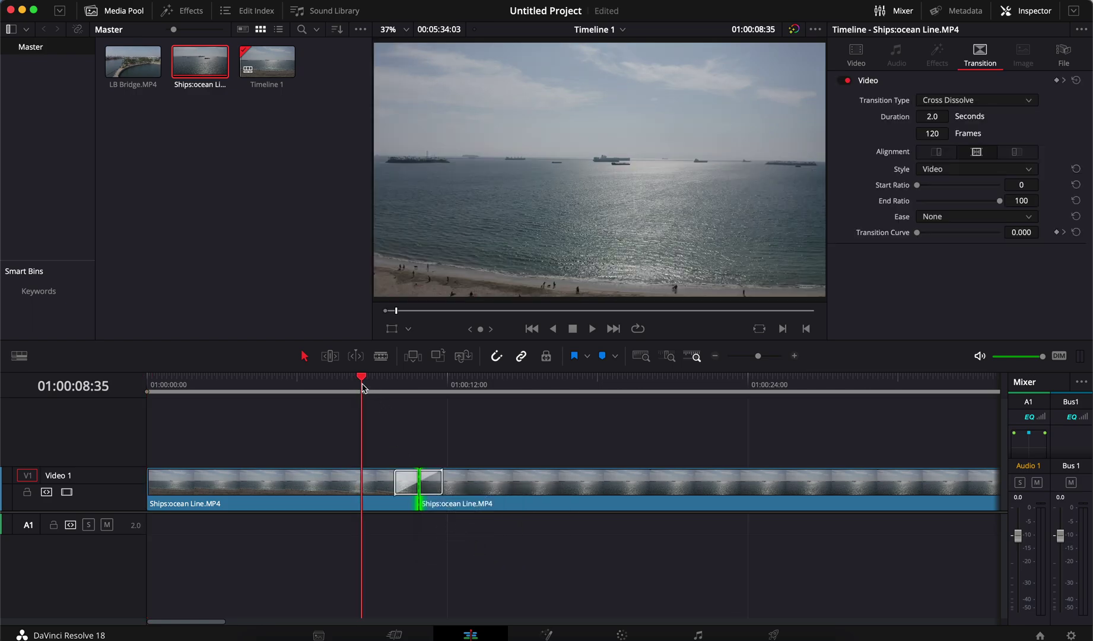
# - Play the transition and drag the dissolve's edge to lengthen it to 7.7 seconds (462 frames)
pyautogui.press('space')
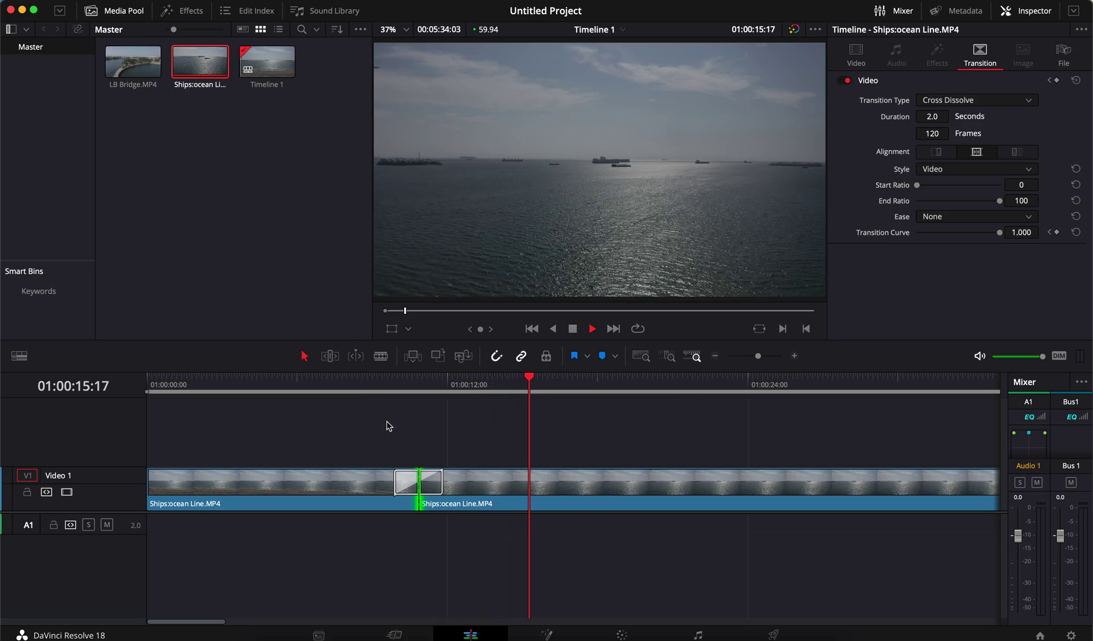
pyautogui.press('space')
pyautogui.moveTo(442, 484); pyautogui.dragTo(513, 486)
pyautogui.click(149, 380)
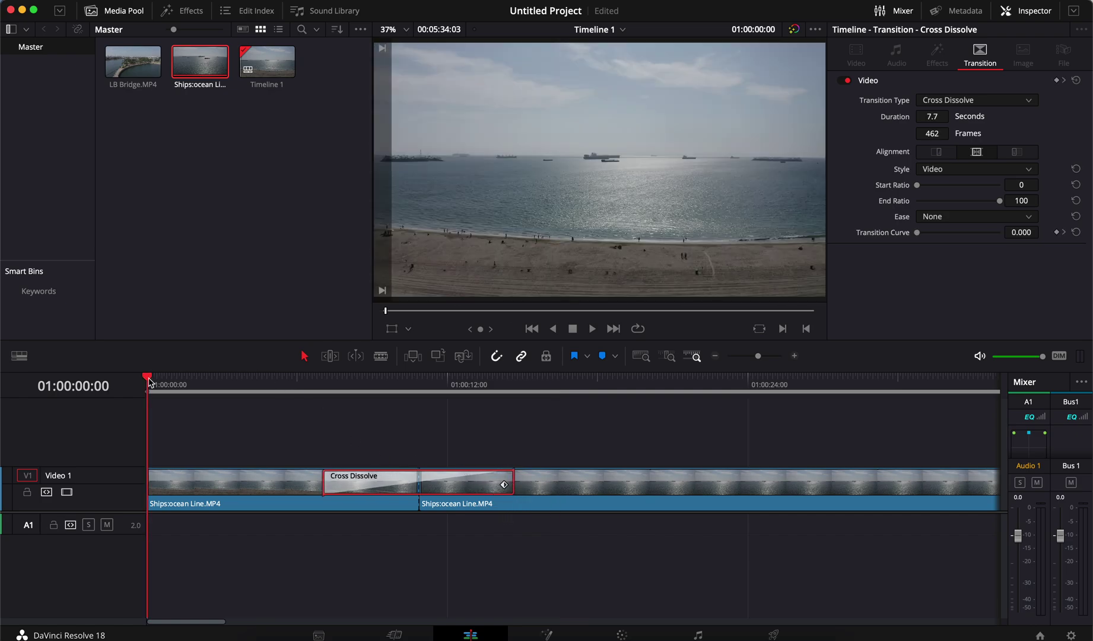
pyautogui.press('space')
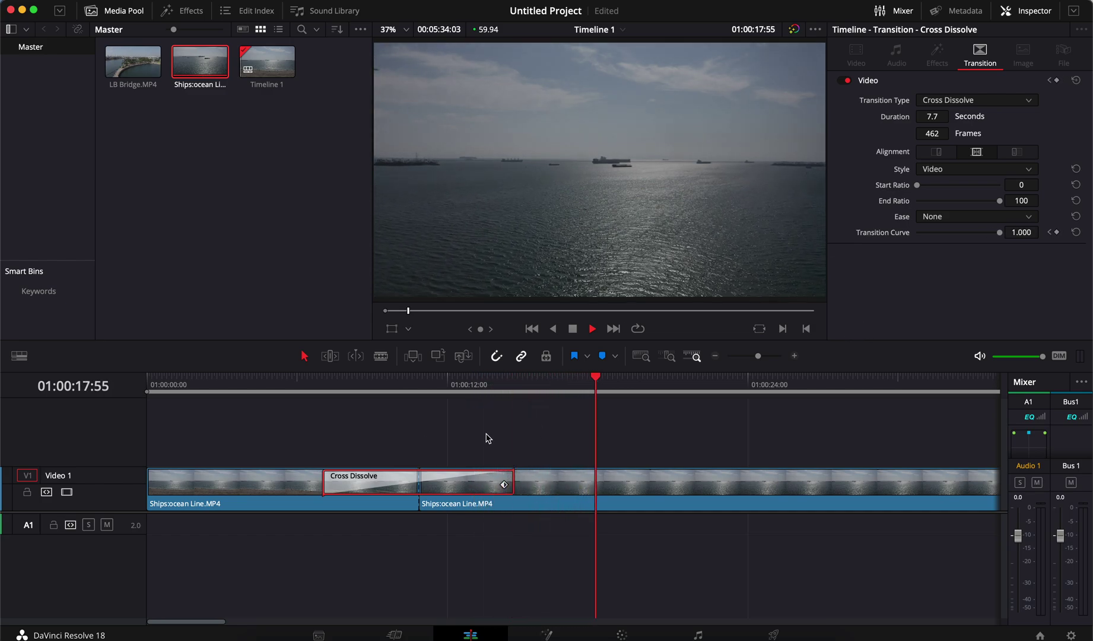
# - Review the frames leading into the dissolve, then shorten it to 0.6 seconds (38 frames)
pyautogui.moveTo(302, 382); pyautogui.dragTo(451, 399)
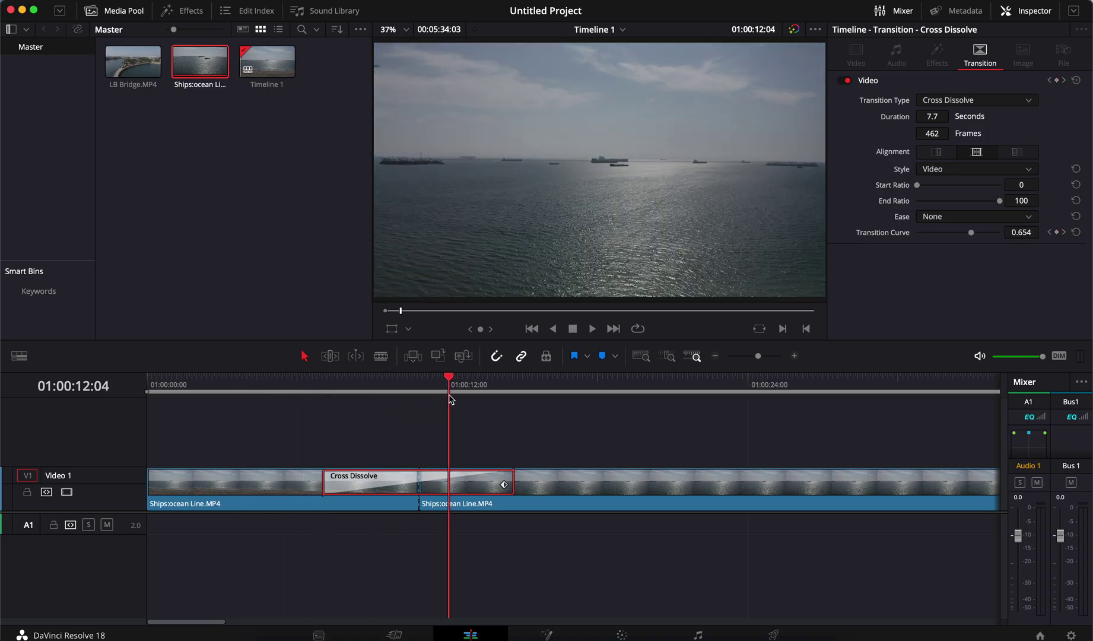
pyautogui.press('space')
pyautogui.click(284, 380)
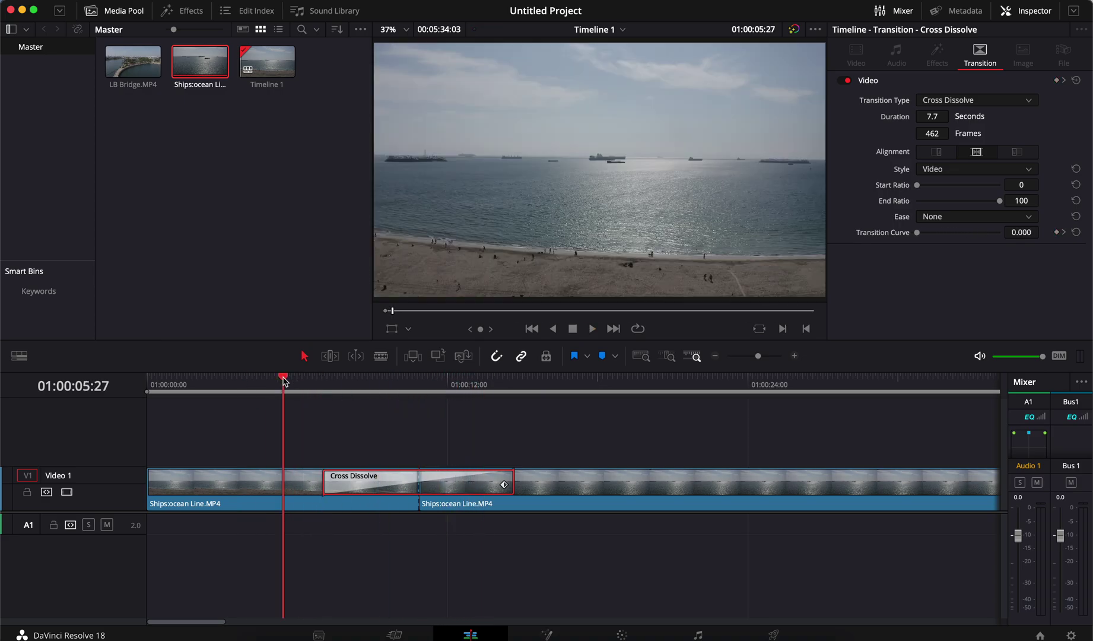
pyautogui.click(283, 380)
pyautogui.moveTo(285, 382); pyautogui.dragTo(254, 405)
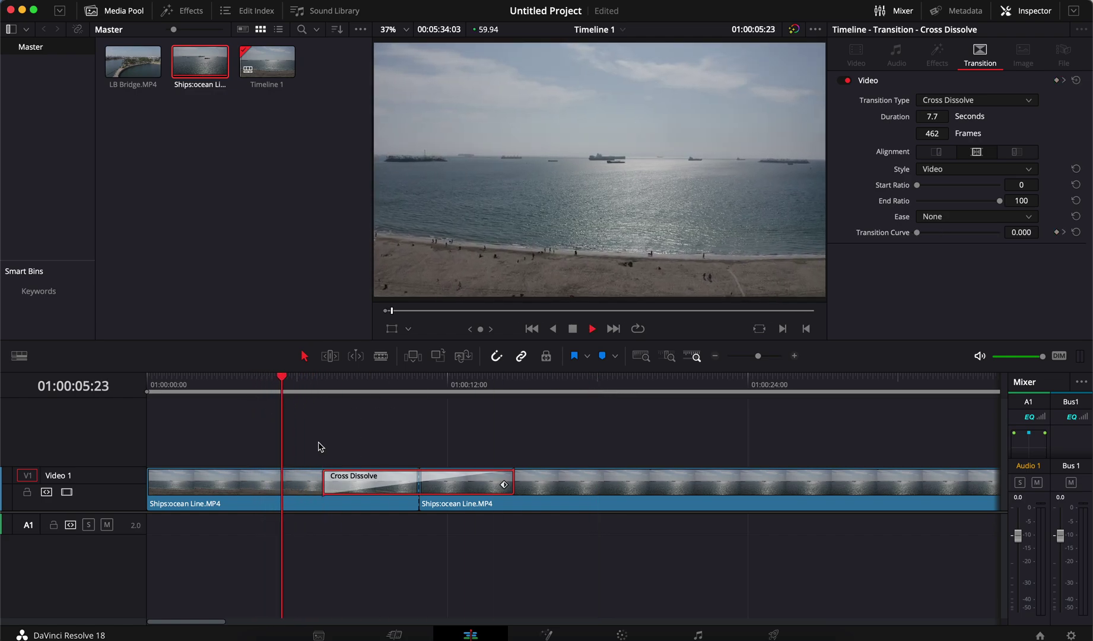
pyautogui.moveTo(325, 486); pyautogui.dragTo(408, 496)
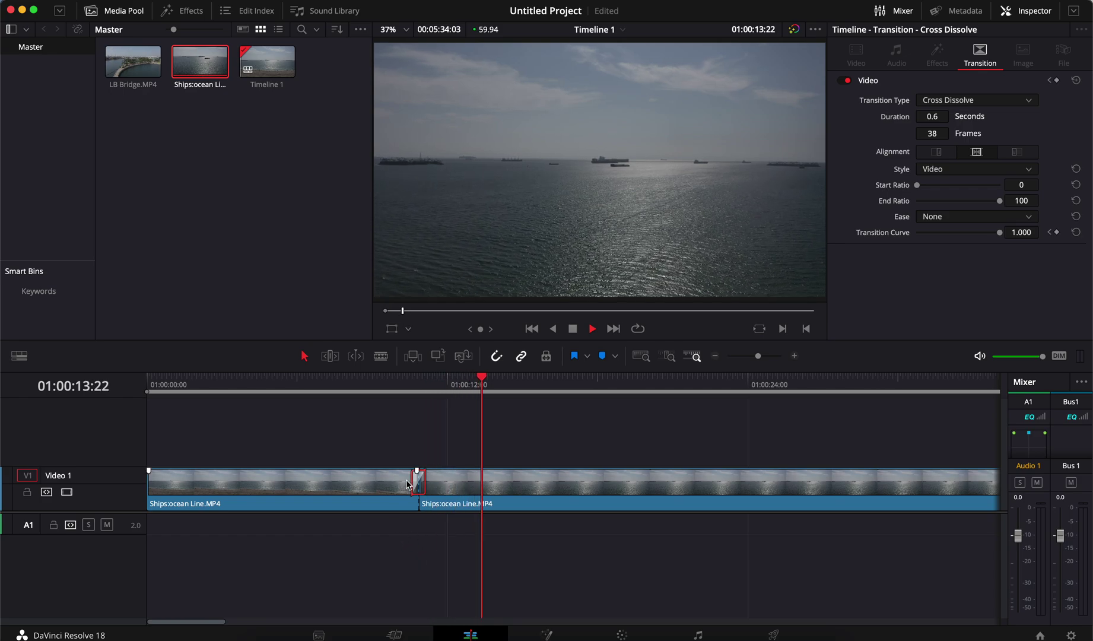
pyautogui.press('space')
# - Drag the dissolve's left edge out to 9.1 seconds (544 frames) and scrub back to review
pyautogui.moveTo(413, 482); pyautogui.dragTo(301, 482)
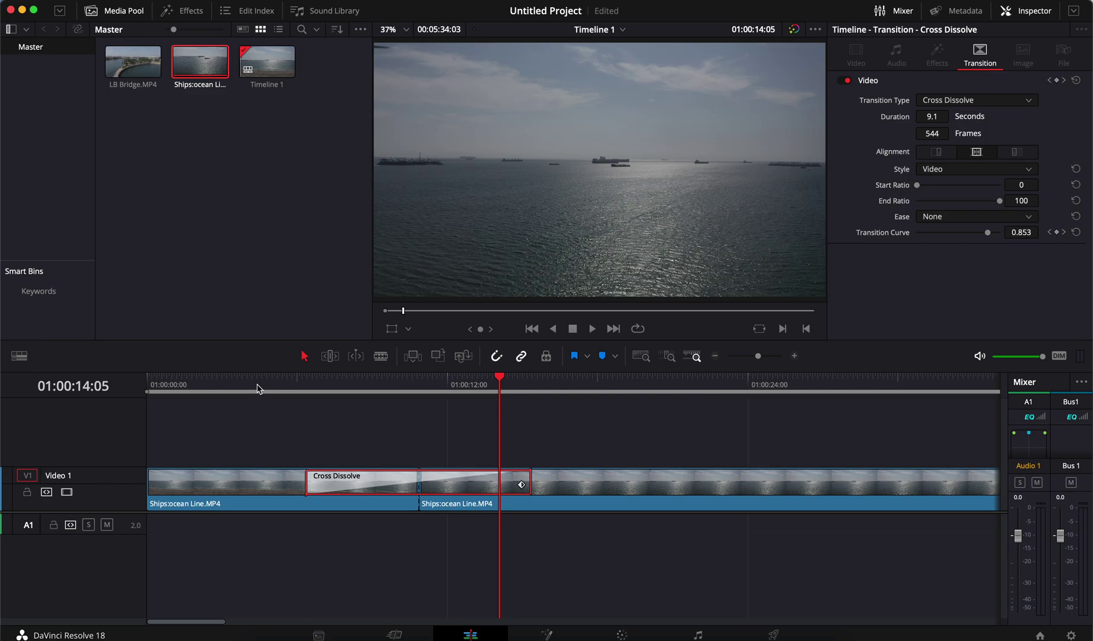
pyautogui.moveTo(257, 388); pyautogui.dragTo(665, 408)
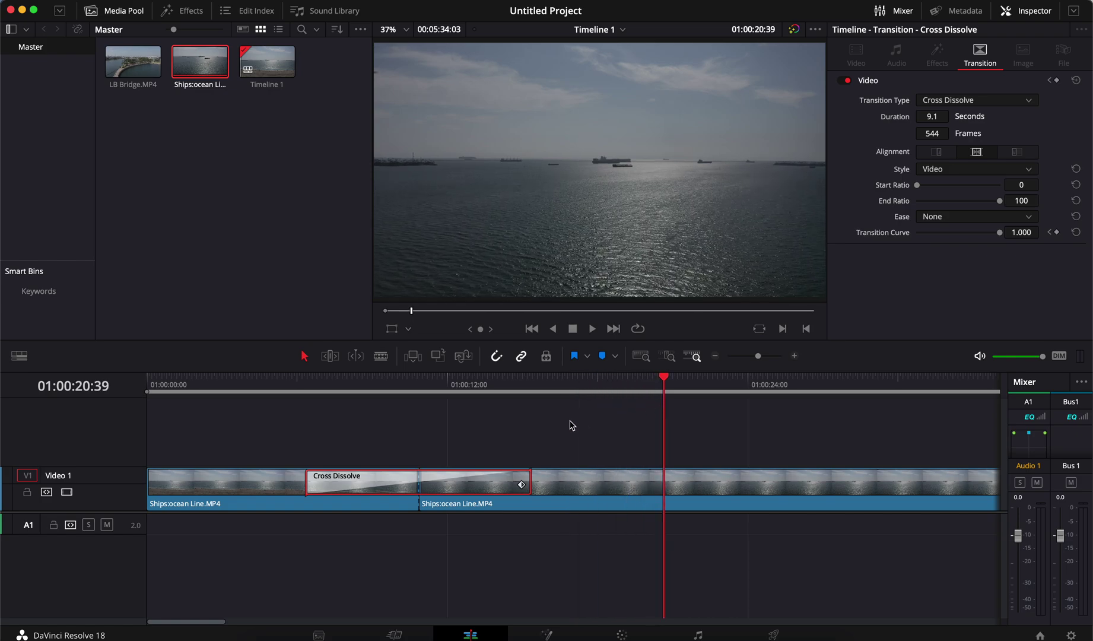